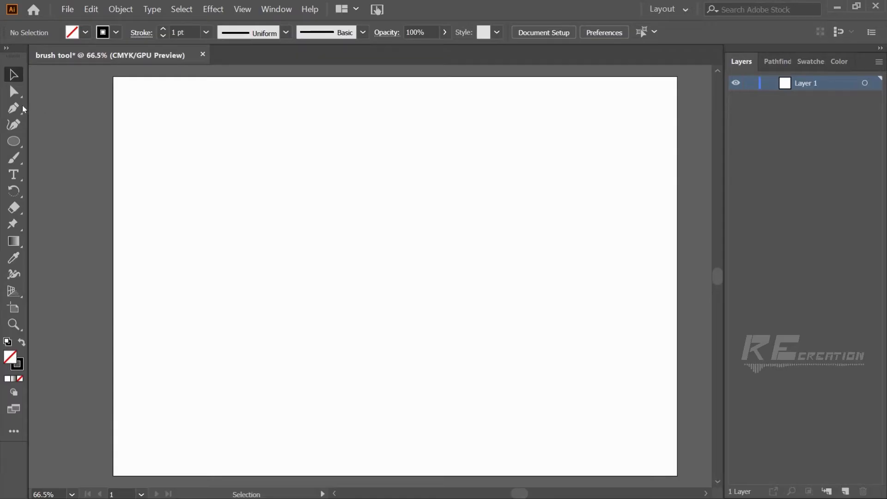
Draw a horizontal straight line across the upper artboard with the Pen tool
left_click(22, 105)
left_click(213, 189)
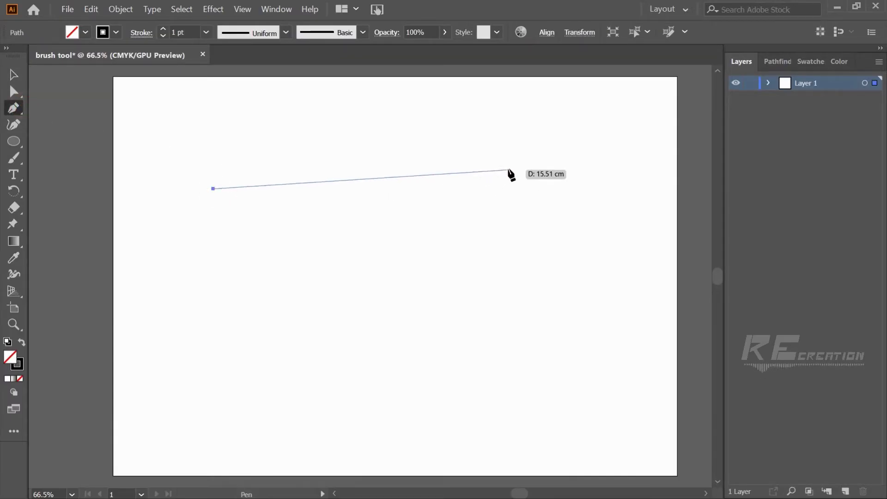
left_click(549, 189)
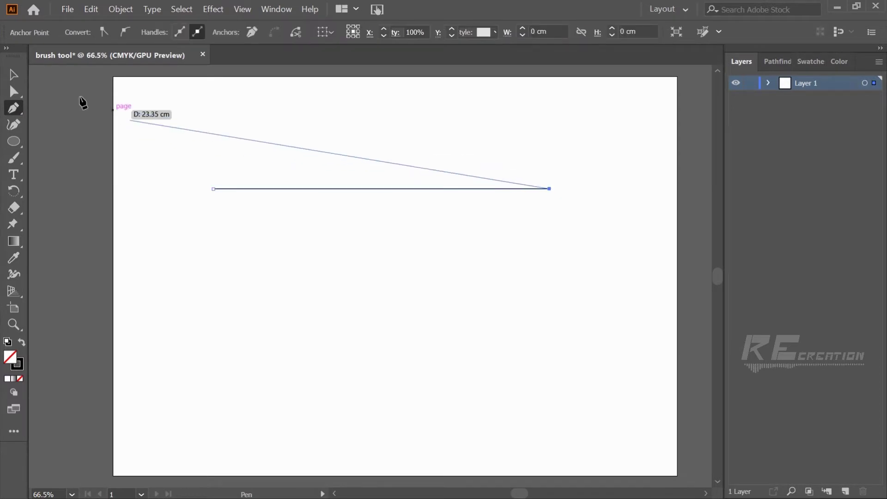
left_click(17, 75)
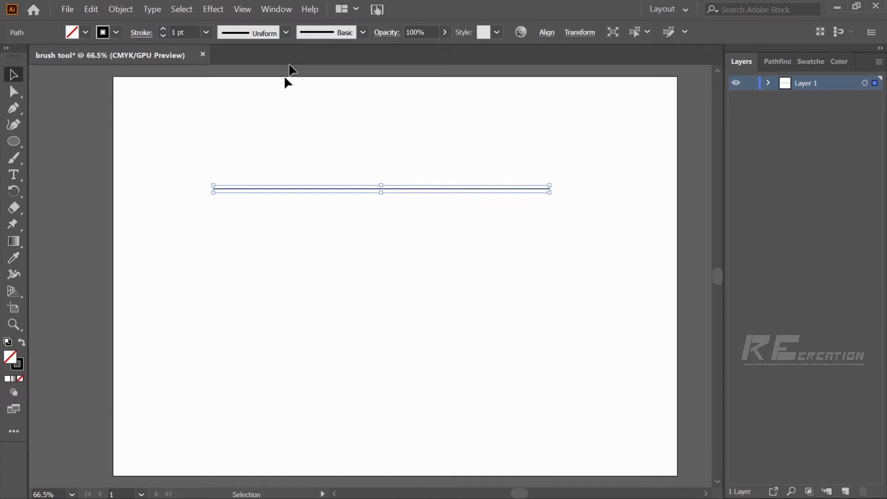
Apply Width Profile 1 so the line tapers to points at both ends
left_click(284, 117)
left_click_drag(261, 93, 338, 225)
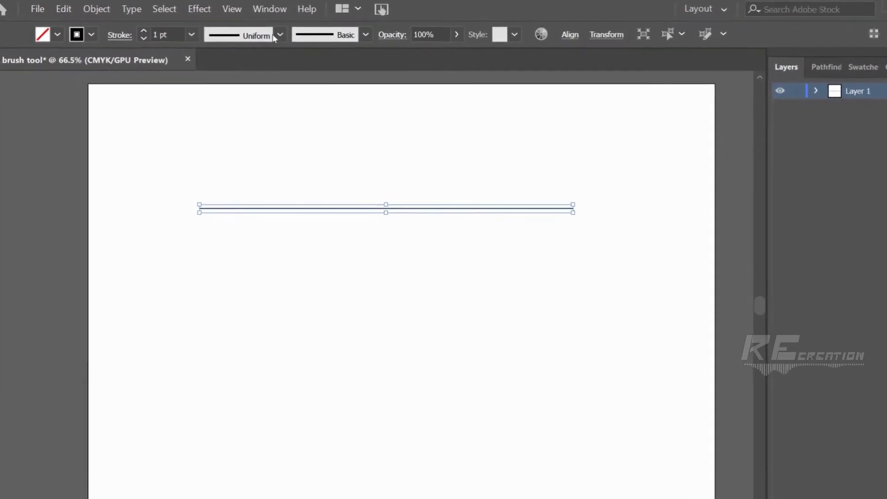
left_click(279, 35)
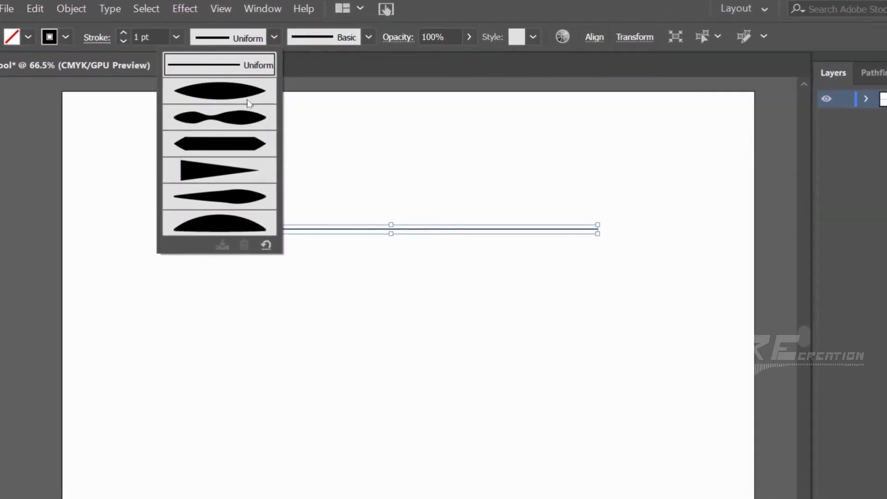
left_click(247, 98)
left_click(248, 94)
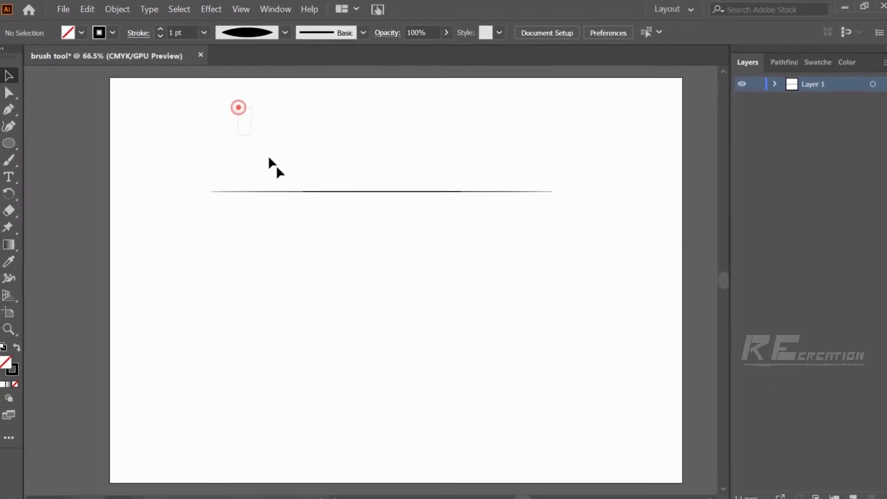
left_click_drag(269, 158, 332, 168)
left_click(334, 161)
left_click_drag(198, 134, 405, 250)
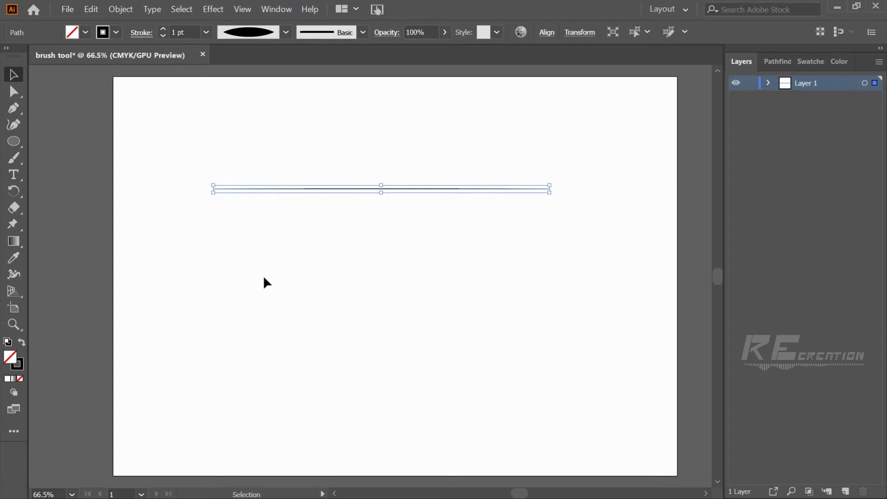
Save the tapered line as art brush 'Art Brush 1' with default options, then delete the line
left_click(269, 228)
left_click(295, 188)
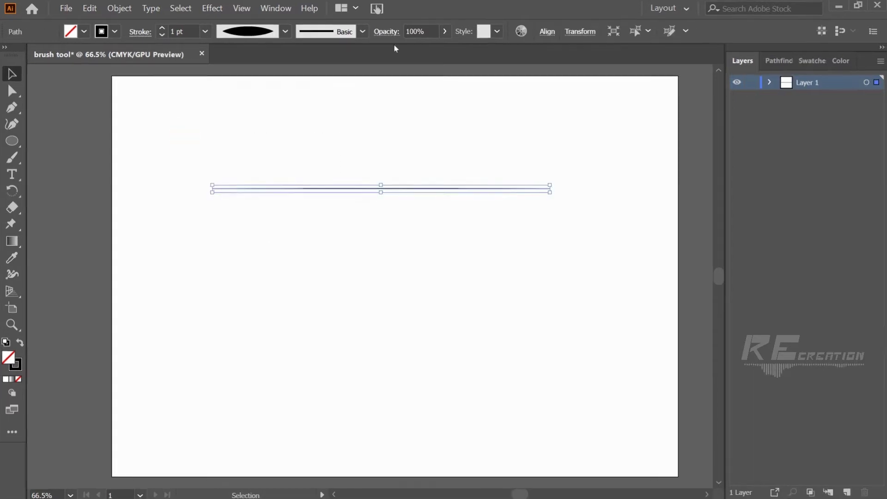
left_click(360, 25)
left_click(323, 138)
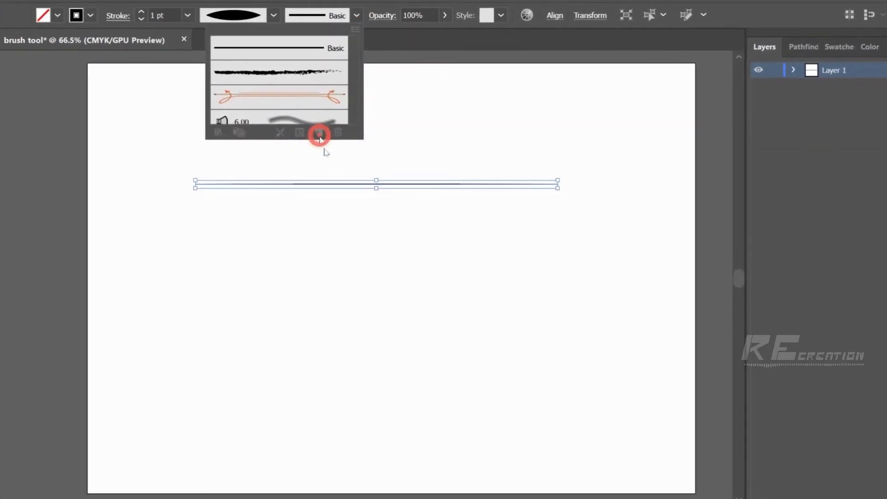
left_click(396, 280)
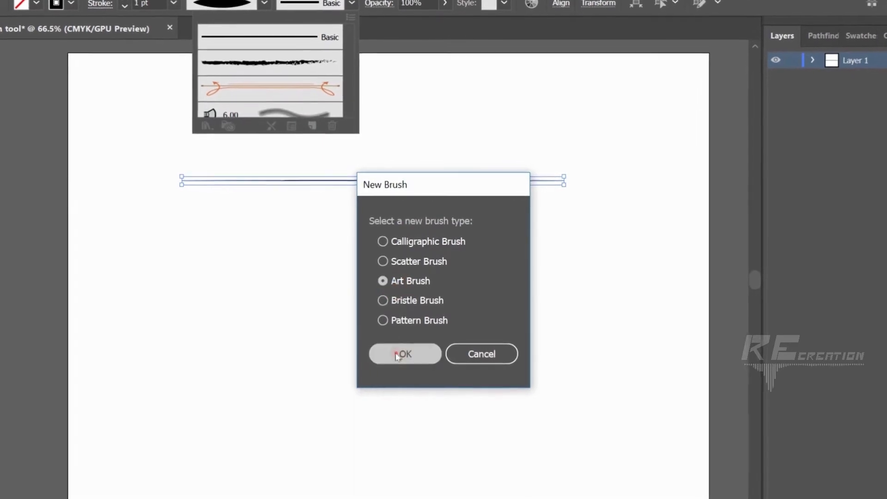
left_click(403, 350)
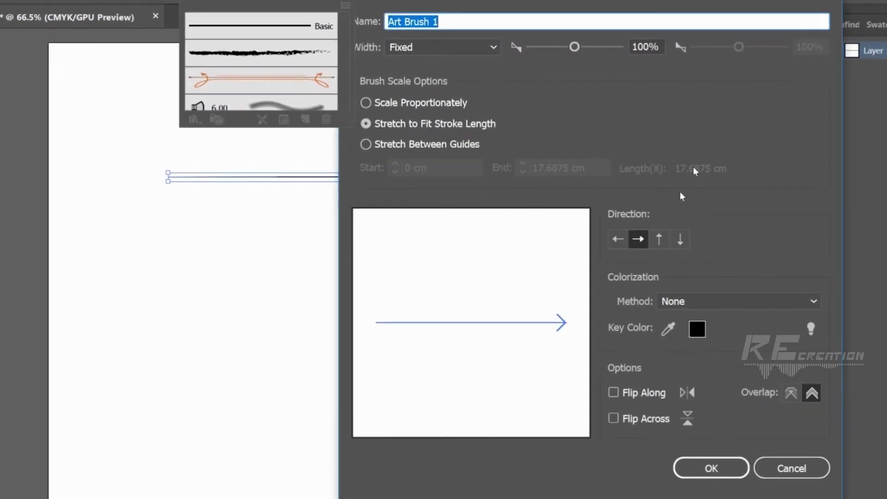
left_click(694, 470)
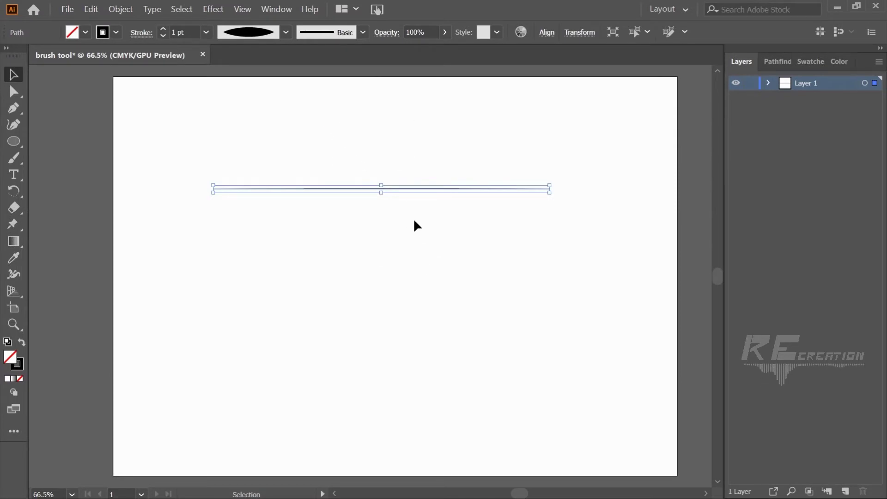
key("Delete")
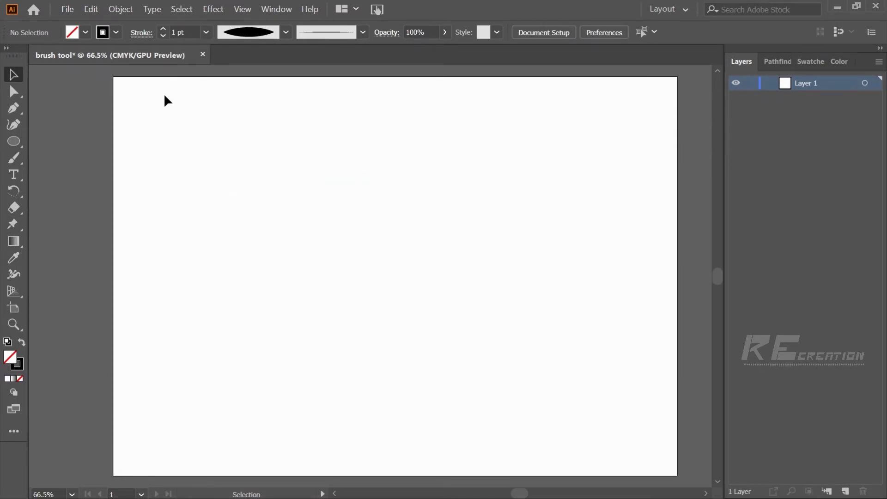
Paint a fan of curved tapered strokes with the Paintbrush, most of them at 2 pt stroke weight
left_click(18, 157)
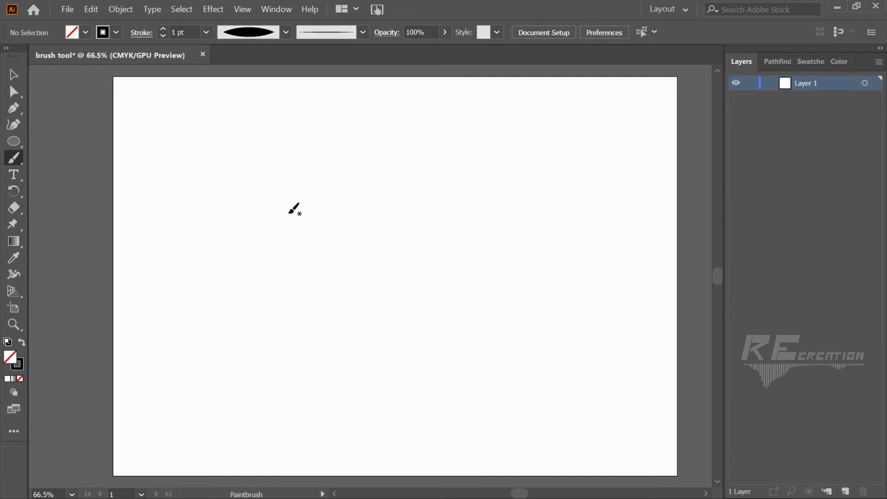
mouse_move(282, 197)
left_mouse_down()
mouse_move(307, 233)
mouse_move(313, 196)
mouse_move(312, 233)
left_mouse_up()
left_click(206, 32)
left_click(222, 108)
left_click_drag(307, 184, 329, 242)
left_click_drag(314, 184, 332, 243)
mouse_move(317, 190)
left_mouse_down()
mouse_move(340, 243)
mouse_move(348, 236)
mouse_move(350, 280)
left_mouse_up()
mouse_move(328, 203)
left_mouse_down()
mouse_move(344, 265)
mouse_move(372, 276)
left_mouse_up()
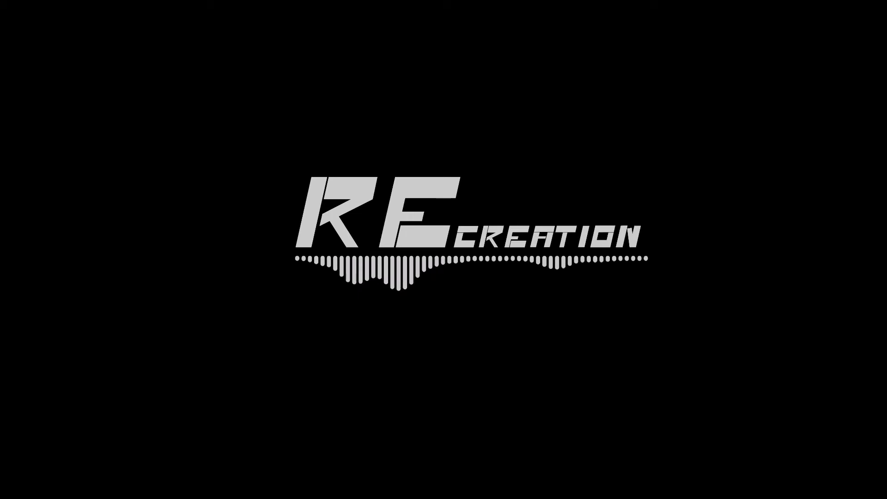
Draw a small circle on the empty artboard with the Ellipse tool
left_click_drag(213, 185, 231, 194)
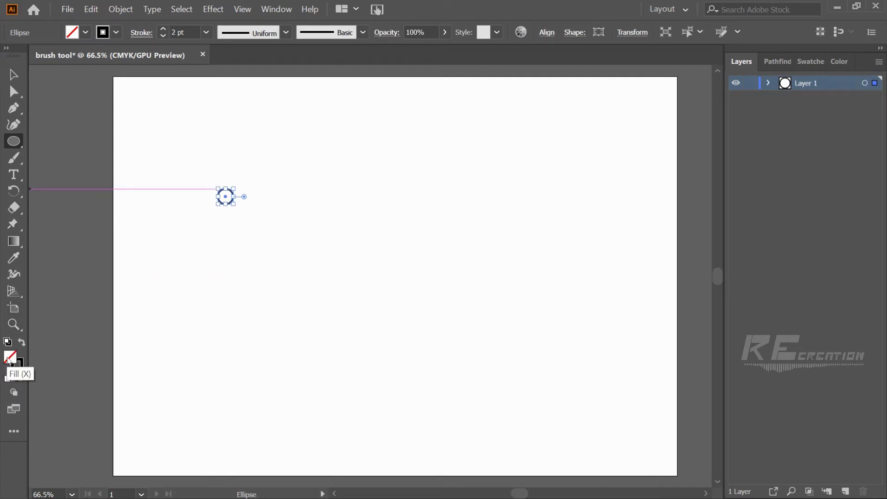
Make the circle solid black and drag its right anchor out into a long sharp spike
left_click(20, 344)
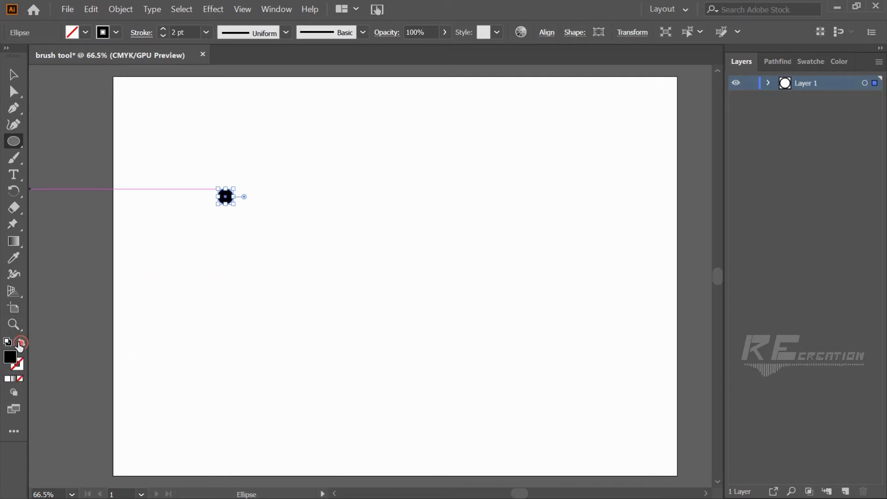
left_click(11, 94)
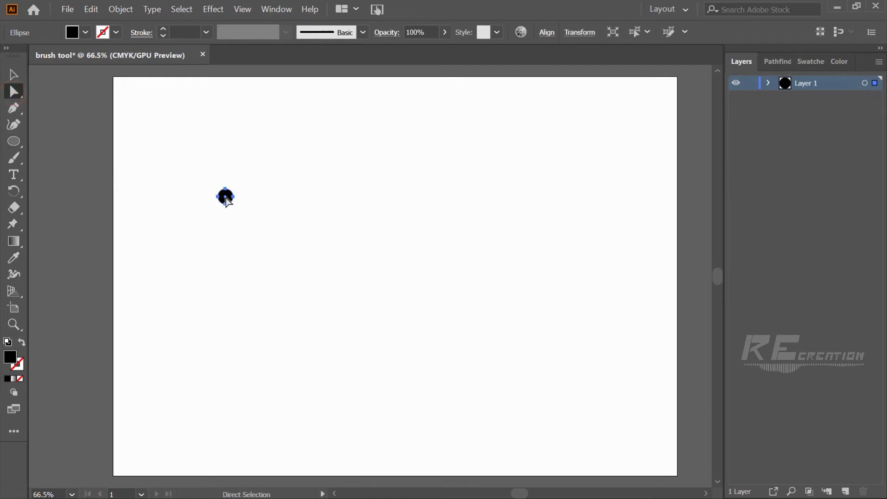
left_click_drag(227, 200, 616, 212)
left_click(13, 74)
mouse_move(146, 120)
left_mouse_down()
mouse_move(365, 251)
mouse_move(640, 277)
left_mouse_up()
left_click(428, 243)
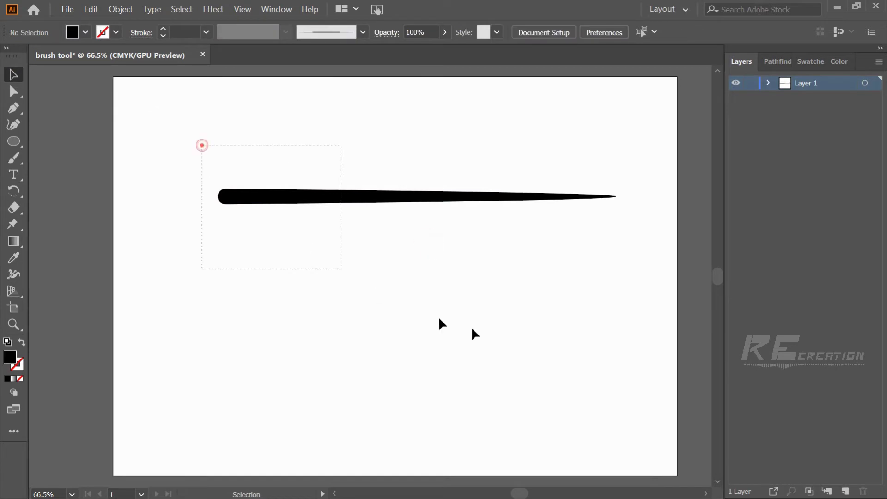
left_click_drag(472, 329, 496, 327)
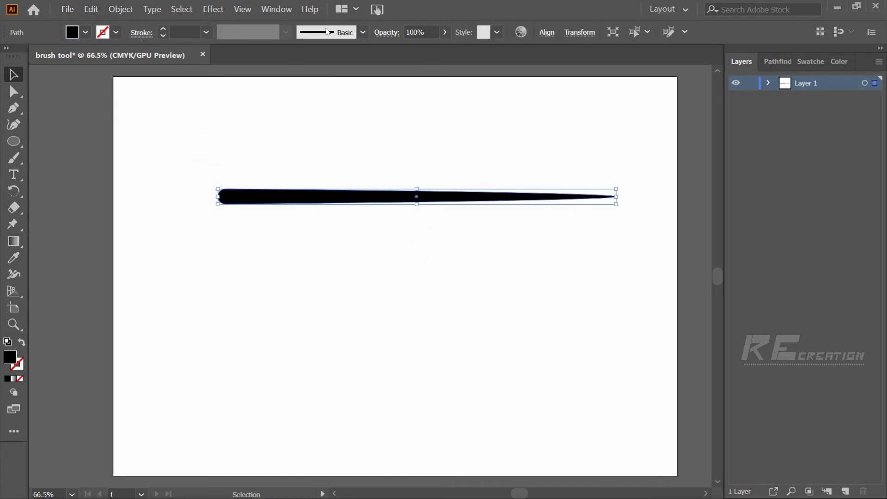
Save the black spike as art brush 'Art Brush 2', then delete the source shape
left_click(360, 32)
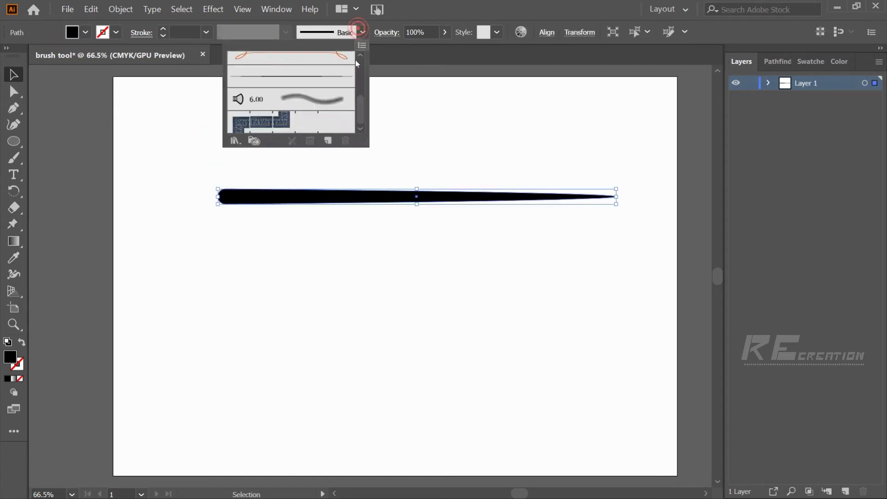
left_click(327, 141)
left_click(392, 276)
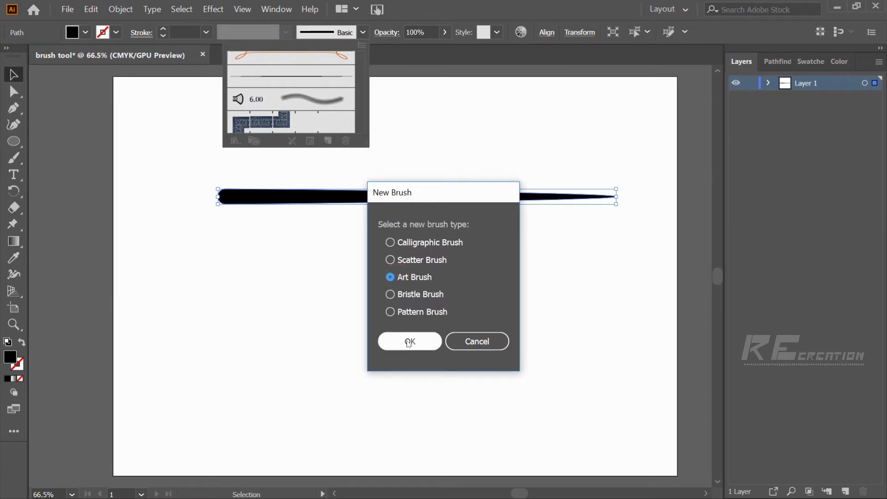
left_click(409, 342)
left_click(657, 438)
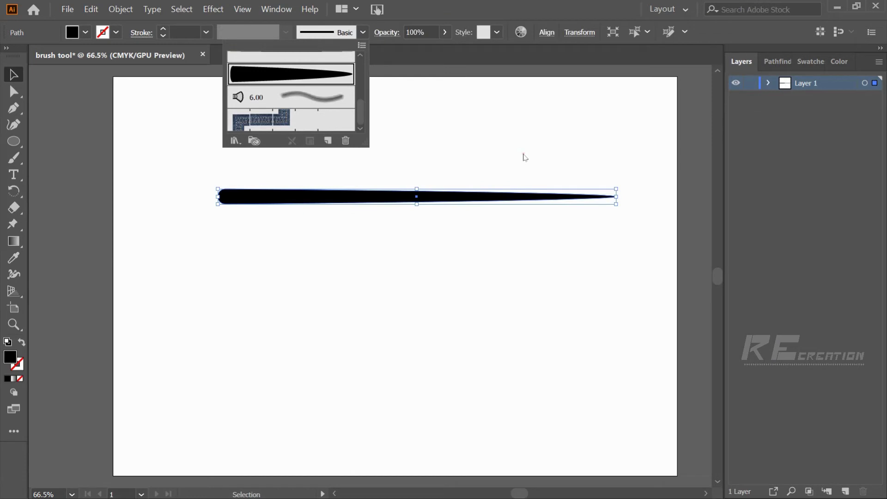
left_click(525, 158)
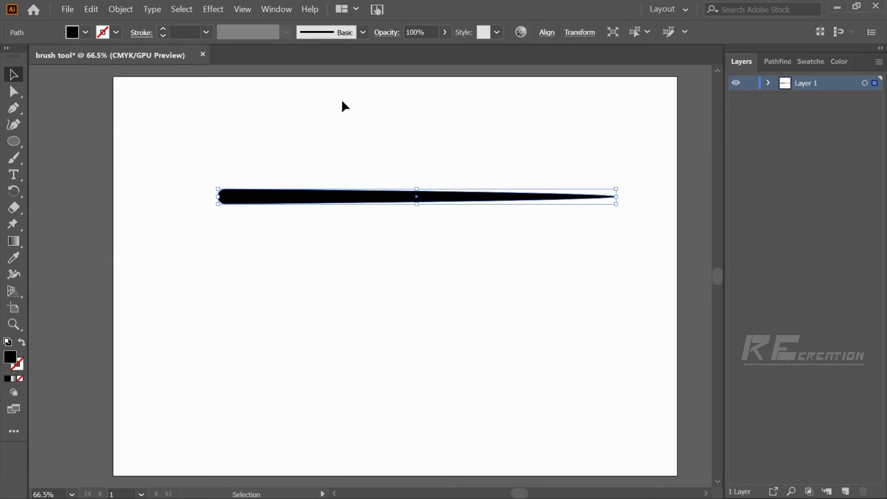
key("Delete")
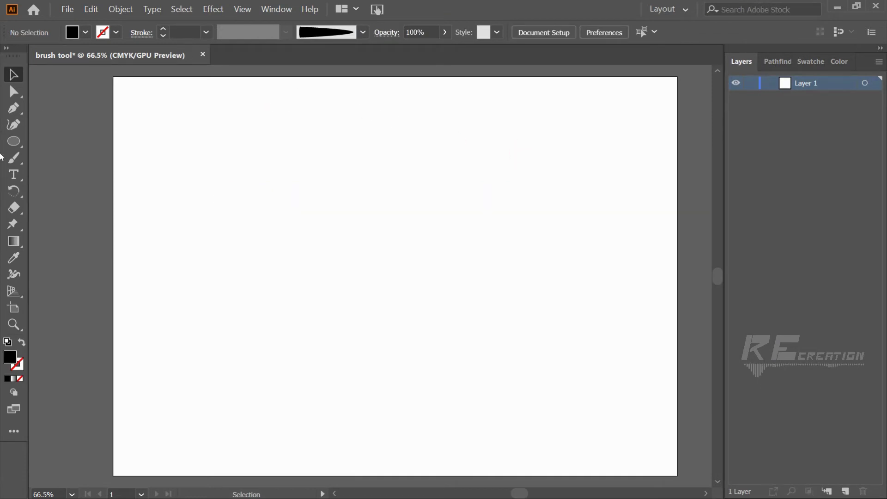
Paint five stacked, curving tapered strokes, each shorter than the one above
left_click(13, 158)
mouse_move(181, 249)
left_mouse_down()
mouse_move(200, 256)
mouse_move(270, 256)
mouse_move(355, 238)
left_mouse_up()
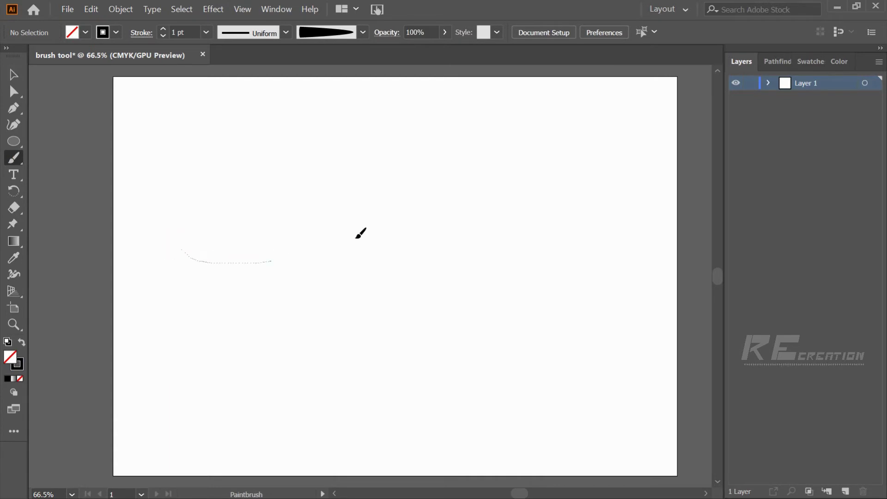
left_click_drag(611, 244, 610, 245)
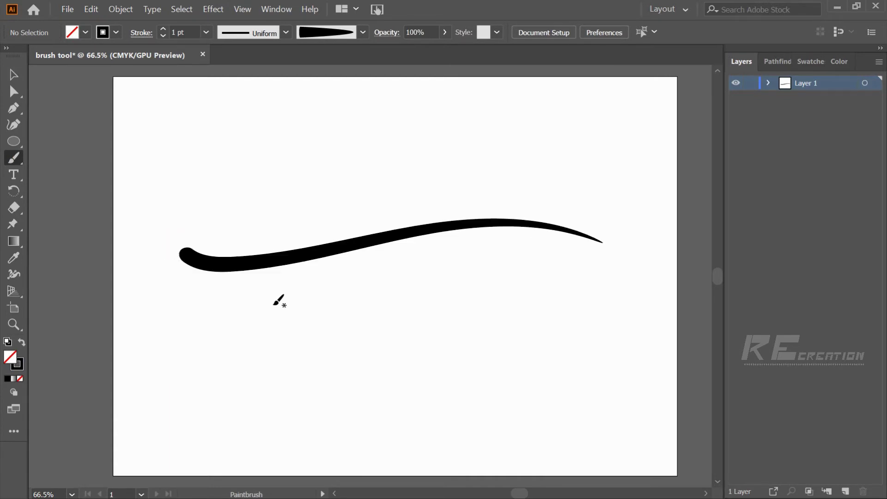
left_click(241, 293)
left_click_drag(568, 261, 595, 275)
mouse_move(378, 317)
left_mouse_down()
mouse_move(562, 277)
mouse_move(581, 290)
left_mouse_up()
left_click_drag(437, 324, 557, 304)
mouse_move(481, 333)
left_mouse_down()
mouse_move(526, 313)
mouse_move(509, 348)
left_mouse_up()
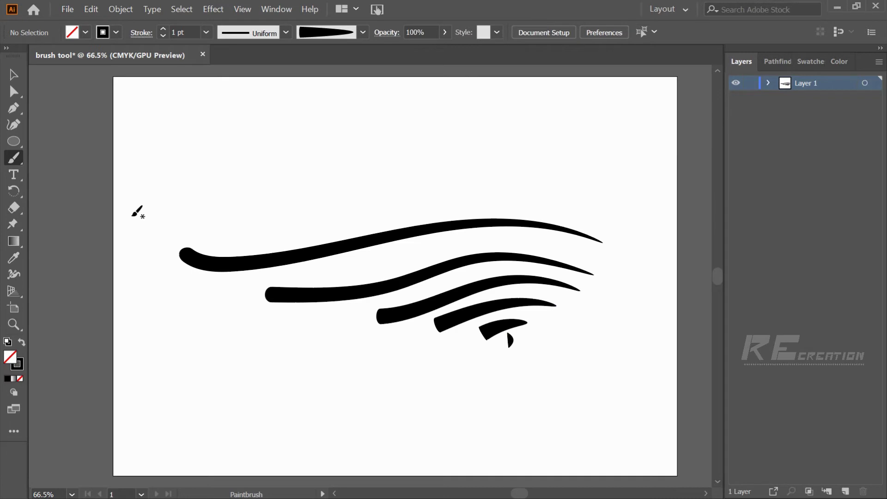
Select all the painted strokes and reduce their stroke weight
left_click(13, 75)
mouse_move(137, 140)
left_mouse_down()
mouse_move(492, 362)
mouse_move(606, 400)
left_mouse_up()
left_click(206, 32)
left_click(221, 60)
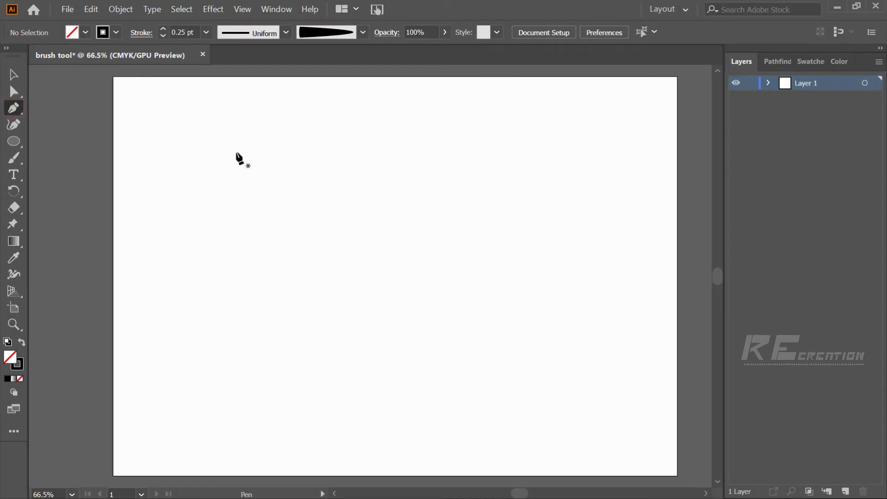
left_click(237, 152)
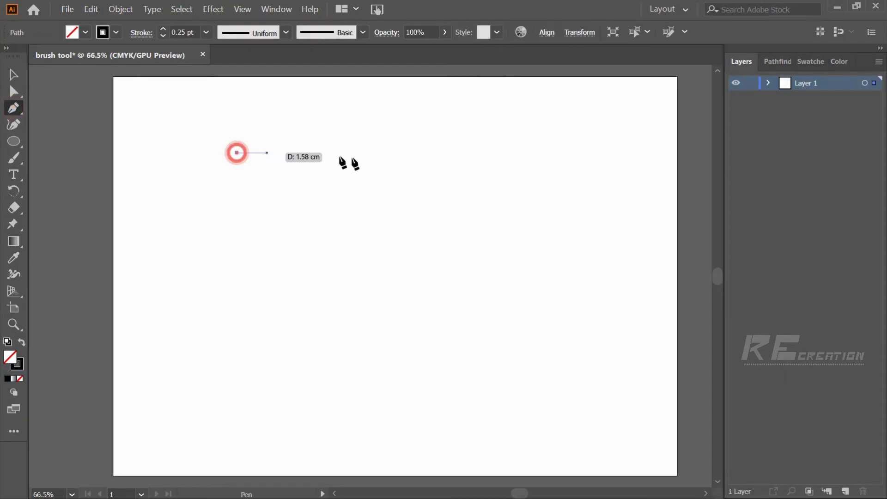
Finish the horizontal line, then copy it 0.66 cm down and repeat twice for four lines
left_click(533, 153)
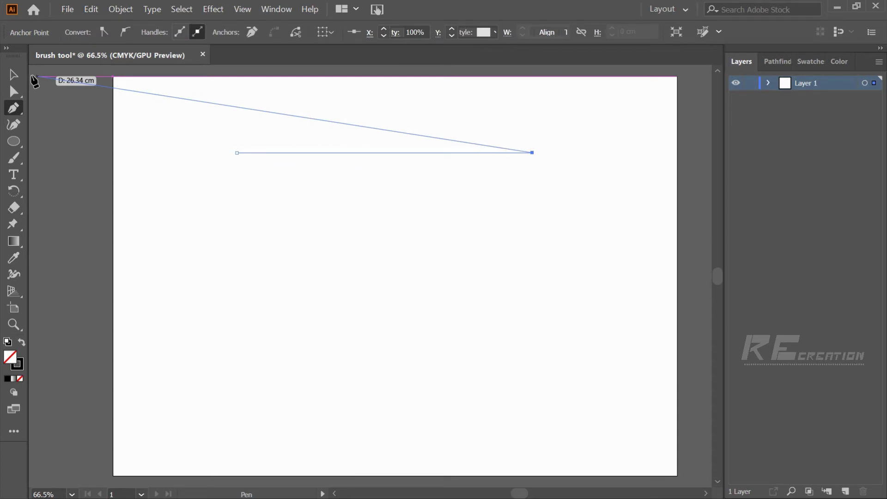
left_click(13, 74)
left_click(342, 107)
left_click(351, 153)
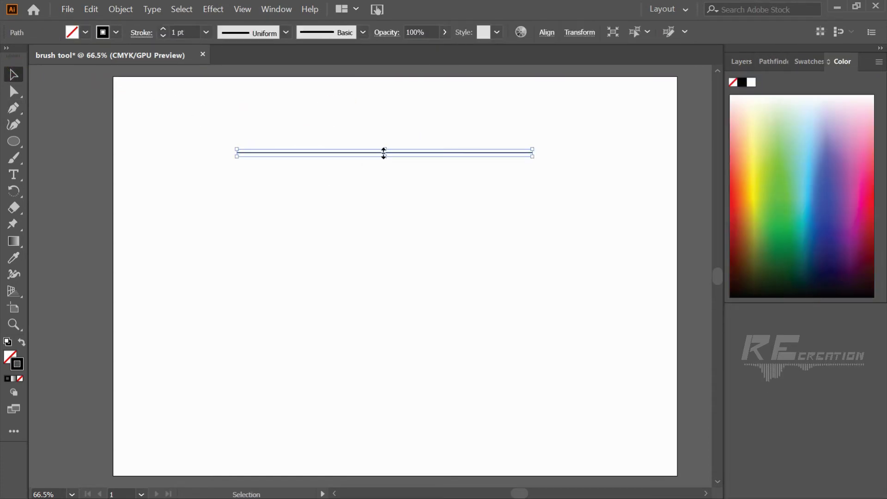
left_click_drag(400, 148, 401, 164)
key("ctrl+d")
key("ctrl+d")
left_click(514, 214)
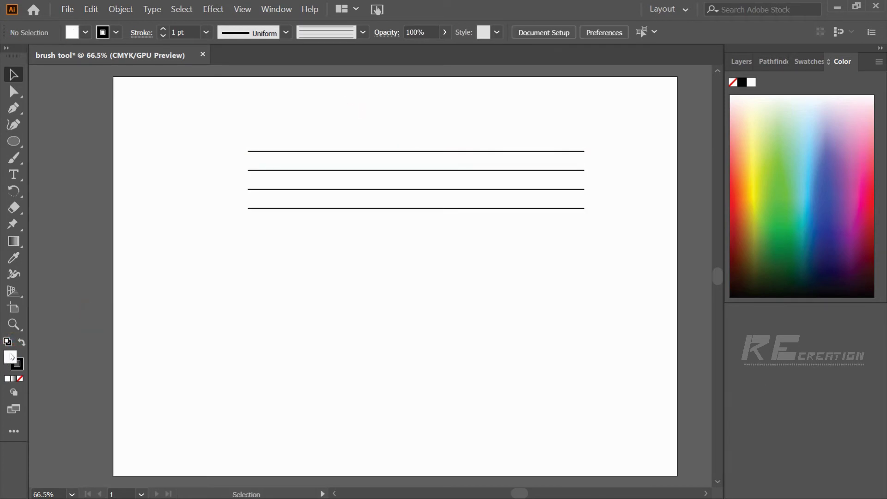
key("ctrl+a")
Delete the four parallel source lines, leaving the artboard empty
left_click_drag(307, 263, 527, 170)
key("Delete")
key("b")
left_click_drag(154, 166, 609, 171)
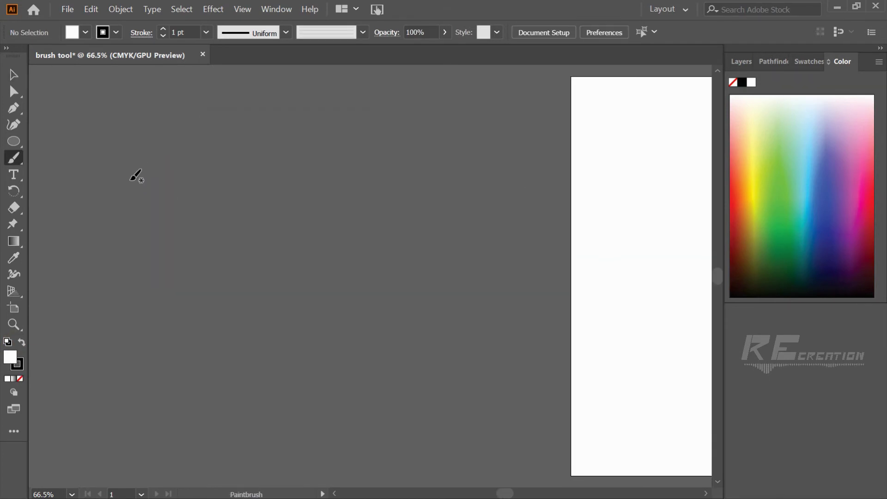
Paint several long test strokes with the new parallel-line brush
left_click_drag(350, 161, 350, 167)
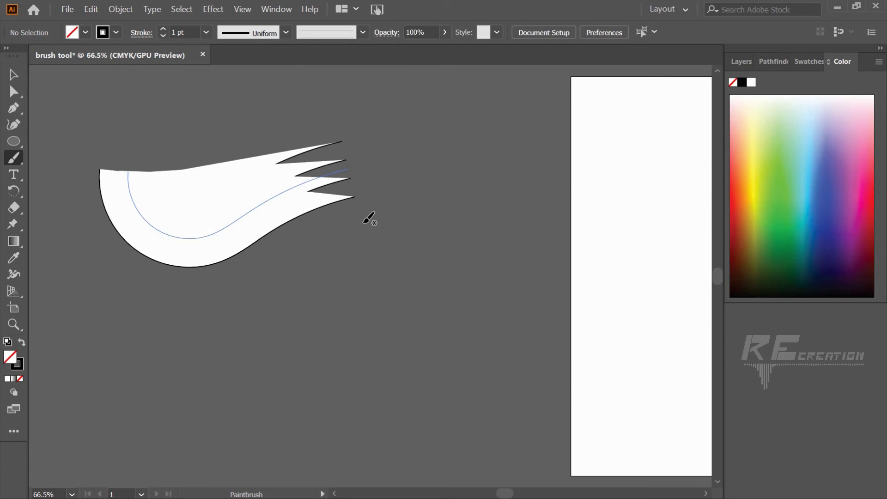
left_click_drag(246, 258, 463, 240)
left_click_drag(247, 277, 465, 258)
left_click_drag(247, 296, 468, 278)
left_click_drag(248, 315, 470, 296)
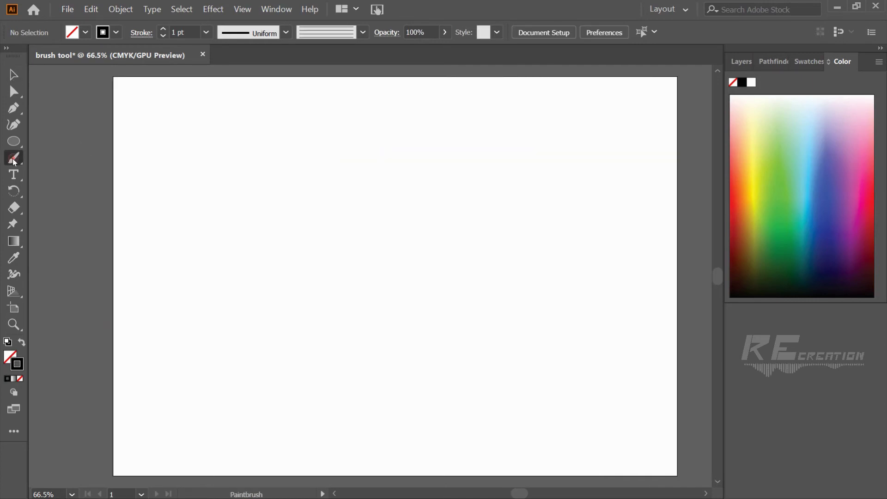
Paint wavy and curved bands of parallel lines with the line brush, undoing one curling band
left_click_drag(282, 199, 275, 289)
left_click_drag(338, 218, 552, 174)
left_click_drag(346, 260, 619, 234)
left_click_drag(336, 315, 580, 361)
left_click_drag(355, 178, 468, 106)
key("ctrl+z")
left_click_drag(341, 168, 577, 131)
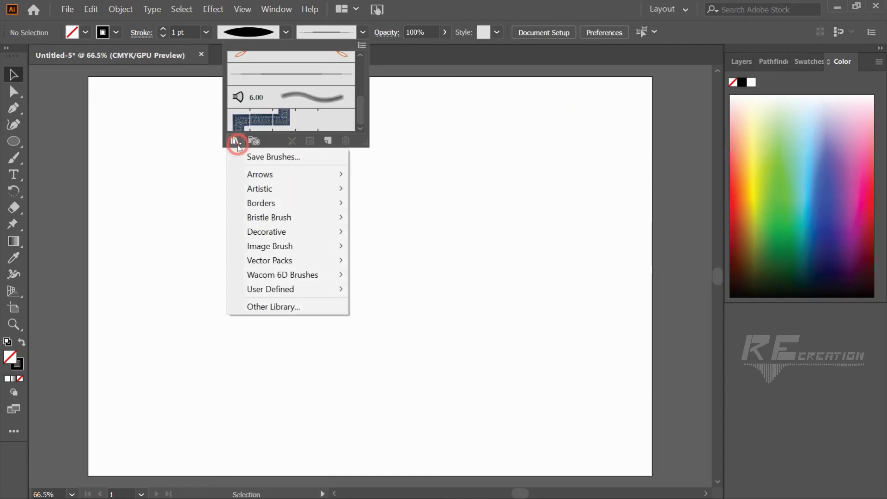
Save the current brushes via Save Brushes as the library file 'brush 01'
left_click(256, 159)
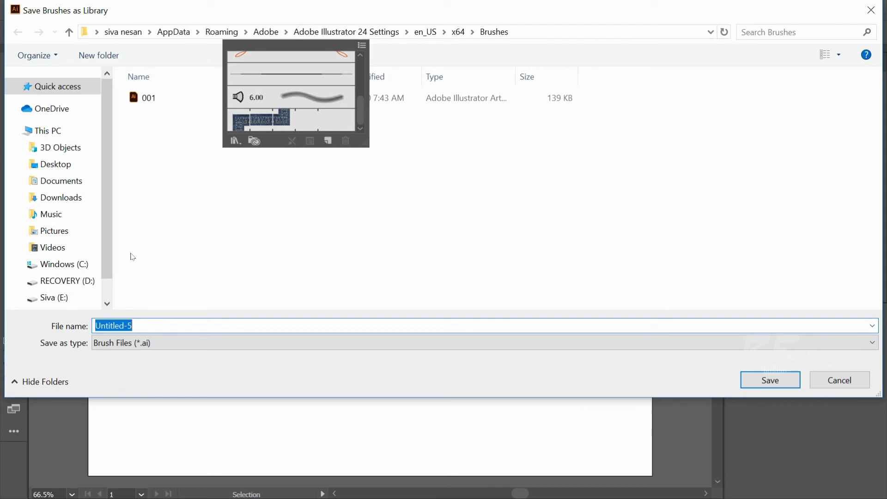
key("BackSpace")
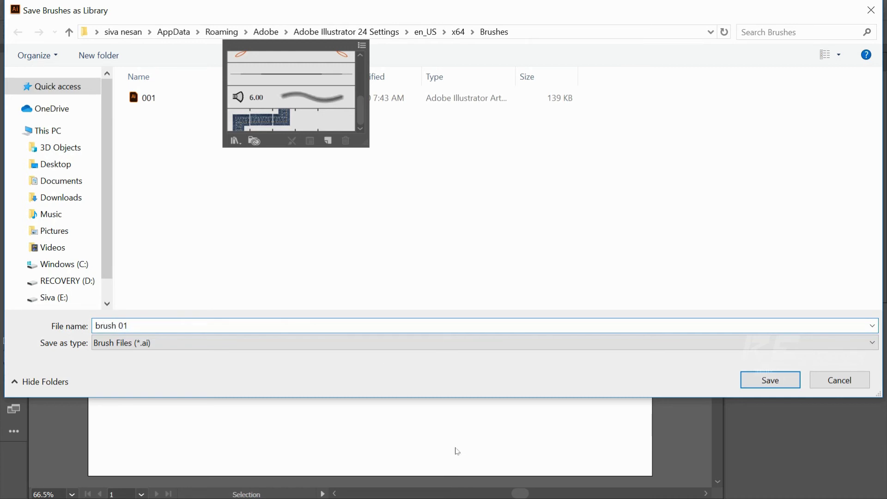
left_click(781, 380)
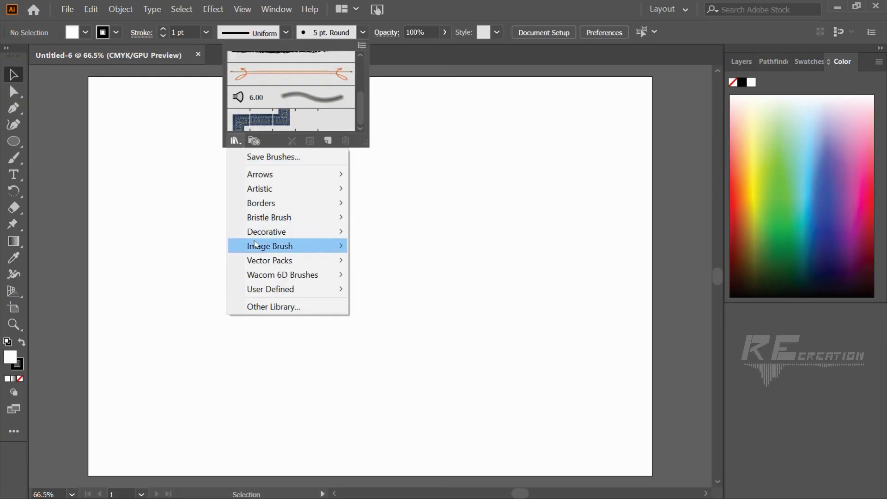
Load the User Defined 'brush 01' library and select its parallel-line brush
mouse_move(262, 288)
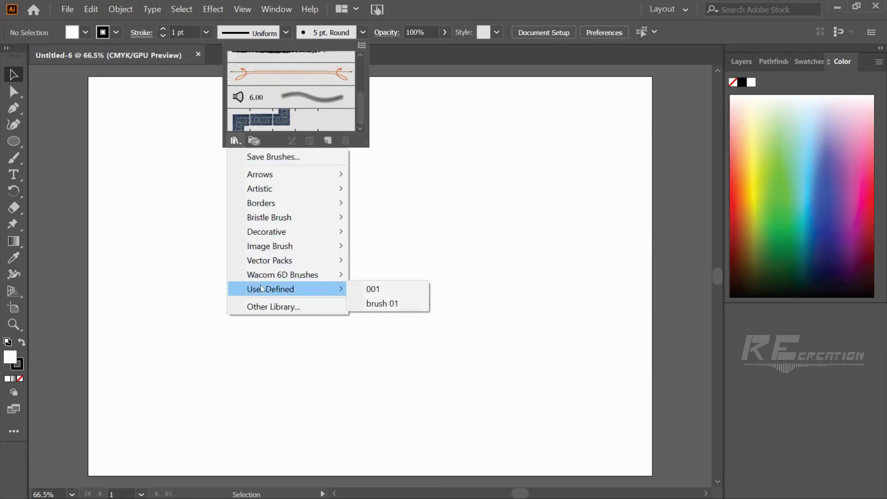
left_click(363, 305)
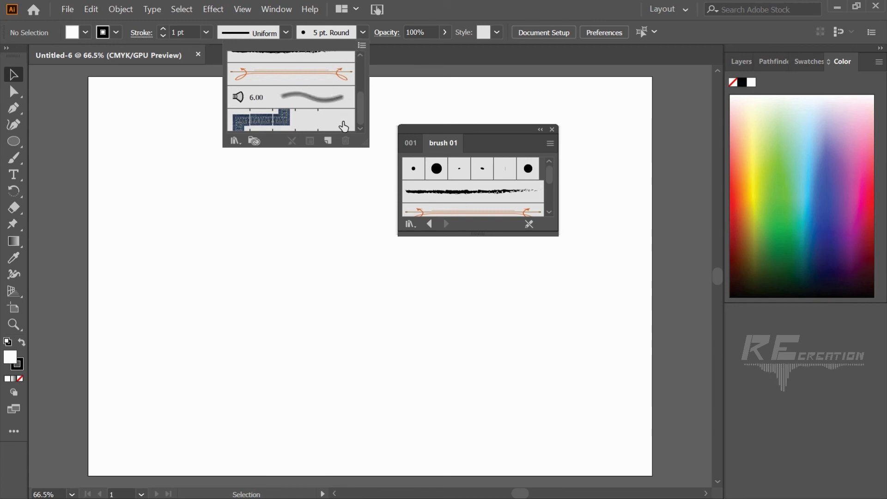
left_click(502, 138)
left_click_drag(486, 85, 514, 77)
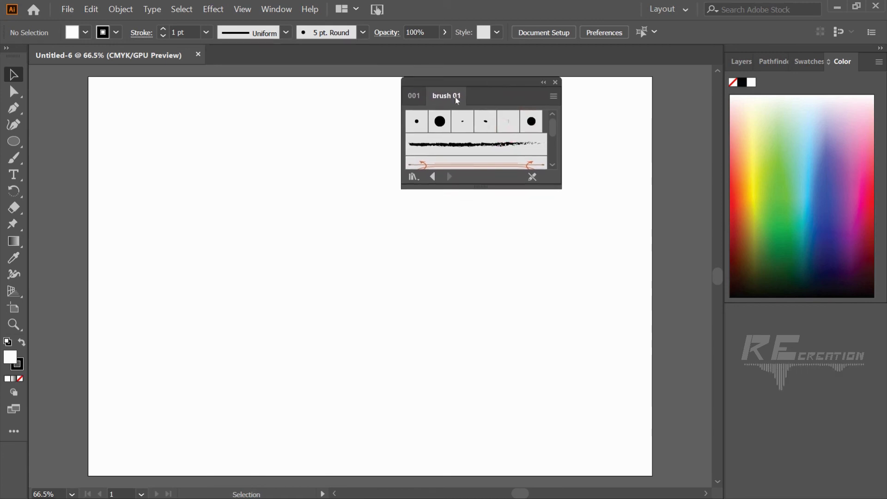
left_click_drag(555, 124, 553, 139)
left_click(459, 126)
Paint two strokes with the Paintbrush using the loaded parallel-line brush
left_click(13, 159)
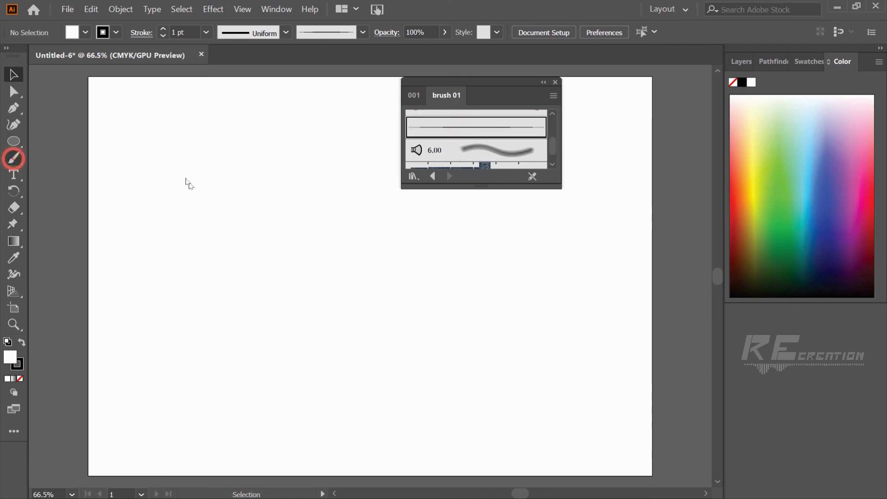
left_click_drag(160, 187, 439, 240)
left_click_drag(230, 199, 524, 287)
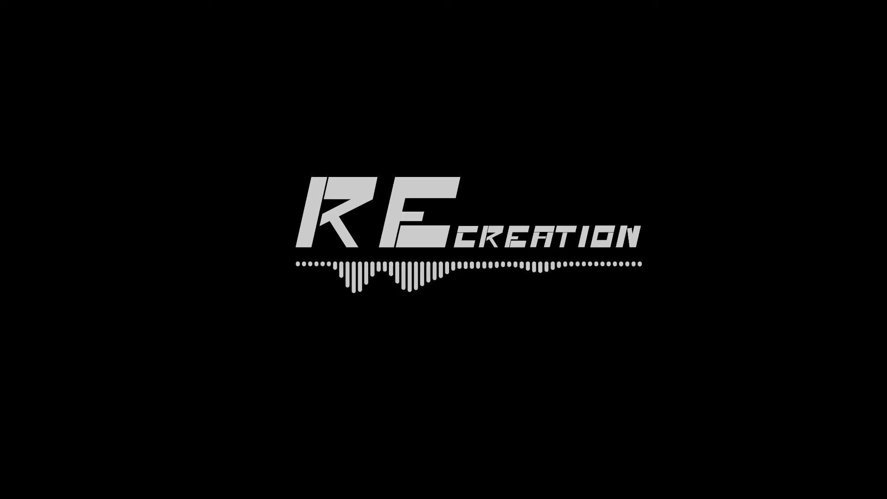